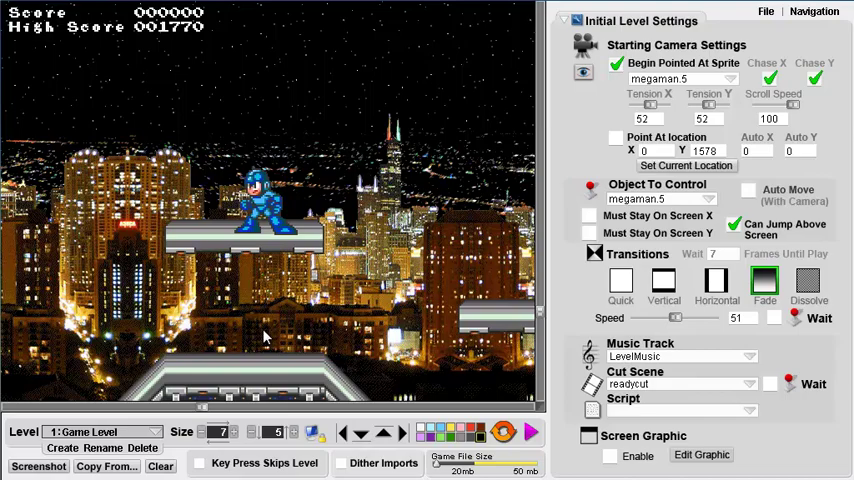
- Pan the level view to the sloped metal walkways beneath the city skyline
mouse_move(102, 330)
mouse_down()
mouse_move(262, 274)
mouse_move(50, 296)
mouse_move(222, 288)
mouse_move(238, 332)
mouse_move(196, 262)
mouse_move(437, 192)
mouse_up()
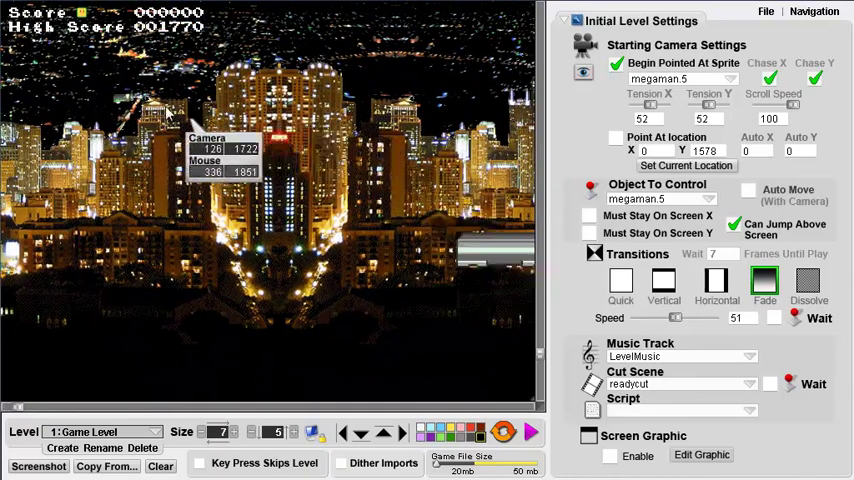
drag(170, 118, 200, 140)
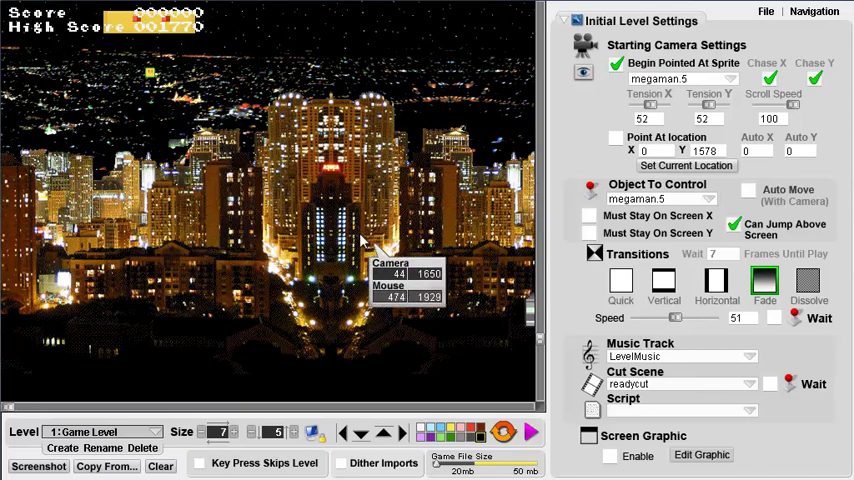
mouse_move(364, 242)
mouse_down()
mouse_move(255, 270)
mouse_move(263, 345)
mouse_move(120, 278)
mouse_move(118, 266)
mouse_up()
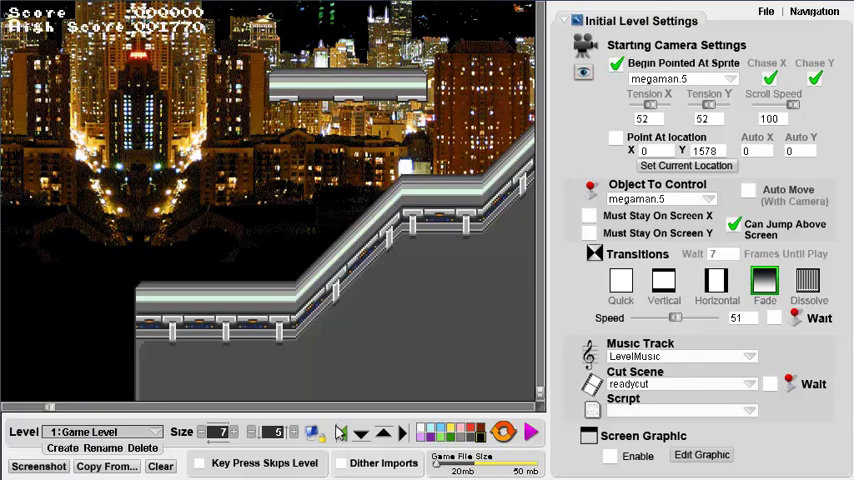
- Pan from the red left restriction line across to the level's right end
mouse_move(103, 271)
mouse_down()
mouse_move(390, 218)
mouse_move(355, 205)
mouse_up()
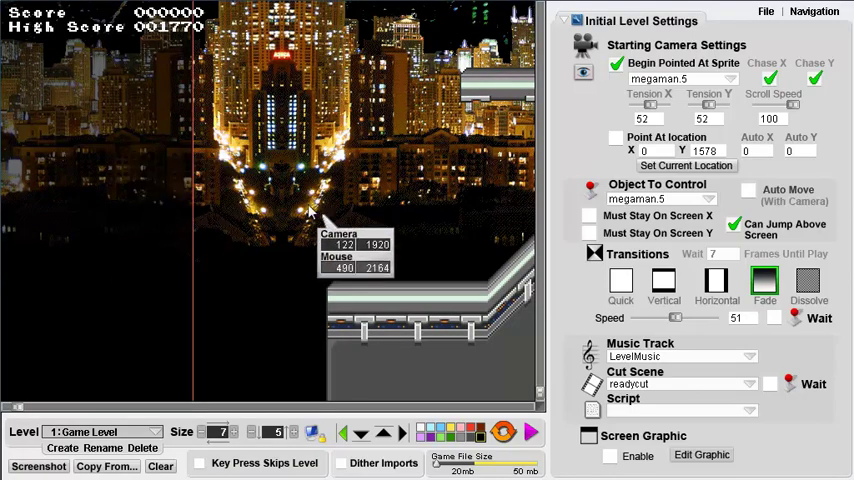
mouse_move(280, 232)
mouse_down()
mouse_move(234, 256)
mouse_move(340, 270)
mouse_up()
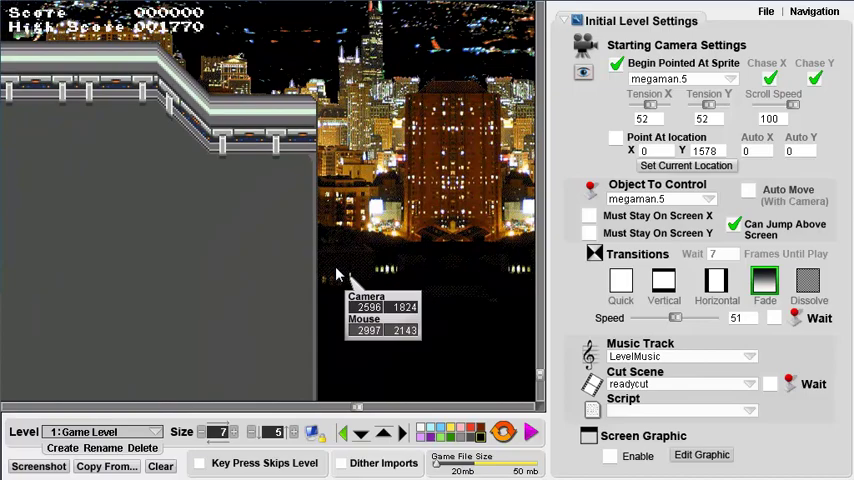
- Pan around the right end until the vertical red camera line is in view
mouse_move(280, 230)
mouse_down()
mouse_move(302, 262)
mouse_move(360, 300)
mouse_up()
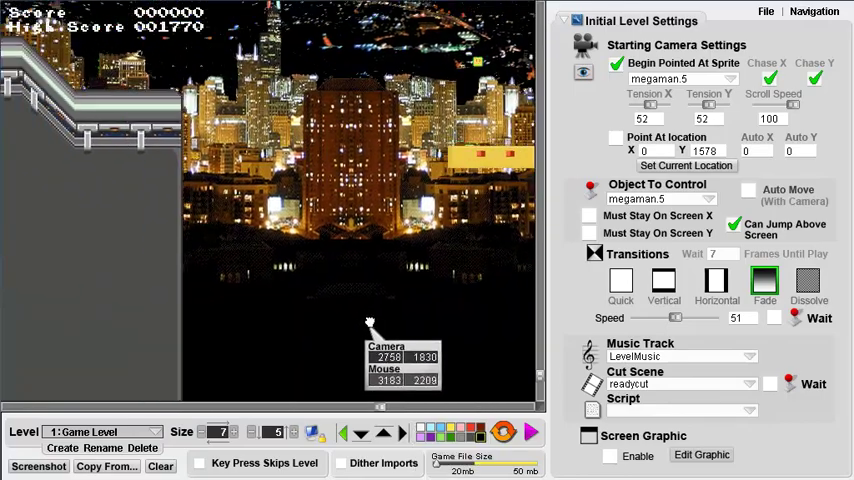
drag(420, 345, 430, 290)
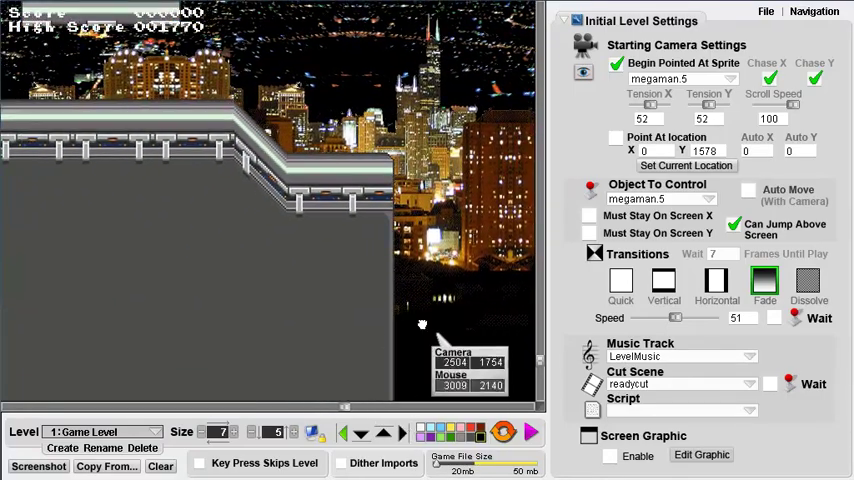
mouse_move(422, 325)
mouse_down()
mouse_move(390, 340)
mouse_move(410, 360)
mouse_up()
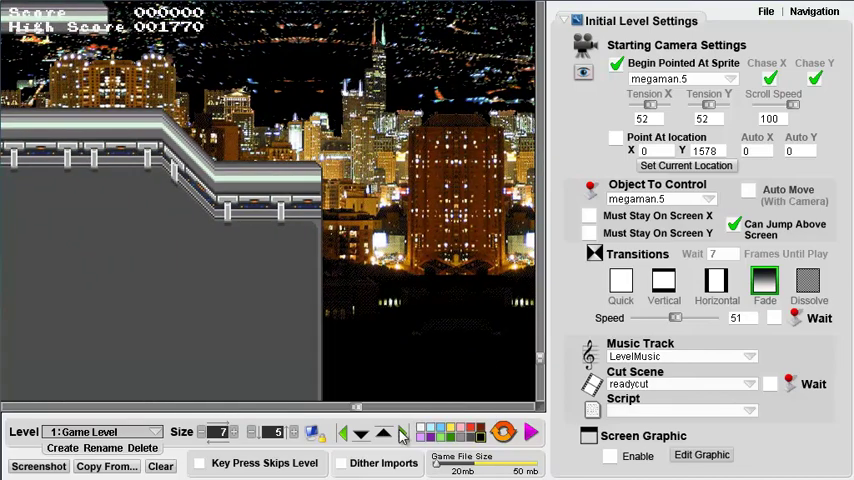
drag(300, 340, 145, 197)
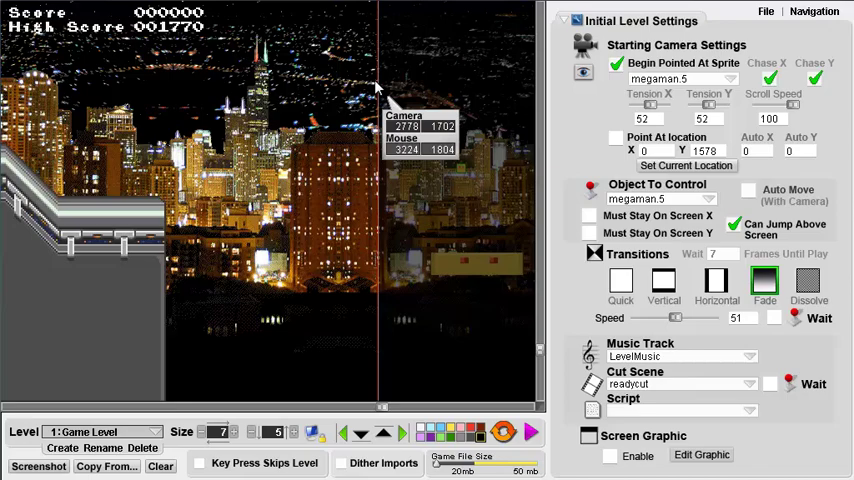
- Trace the red bottom line toward the left line, ending at megaman.5's starting platform
drag(103, 202, 213, 257)
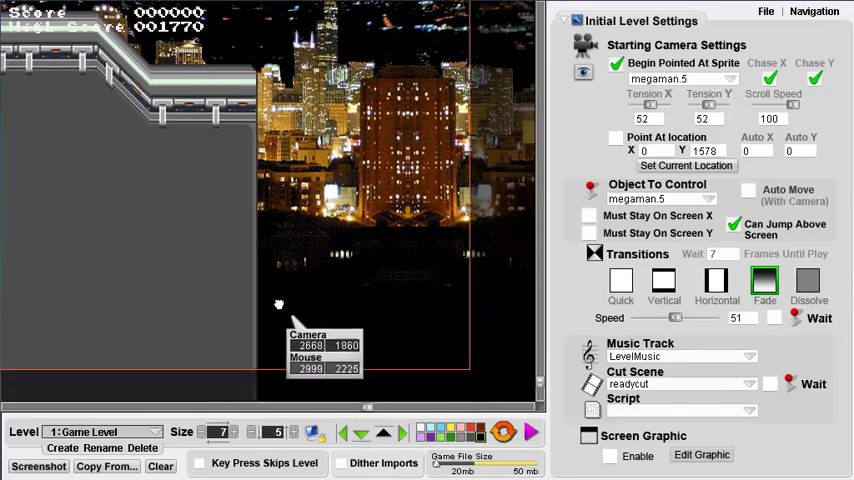
mouse_move(310, 310)
mouse_down()
mouse_move(278, 232)
mouse_move(226, 247)
mouse_move(250, 288)
mouse_up()
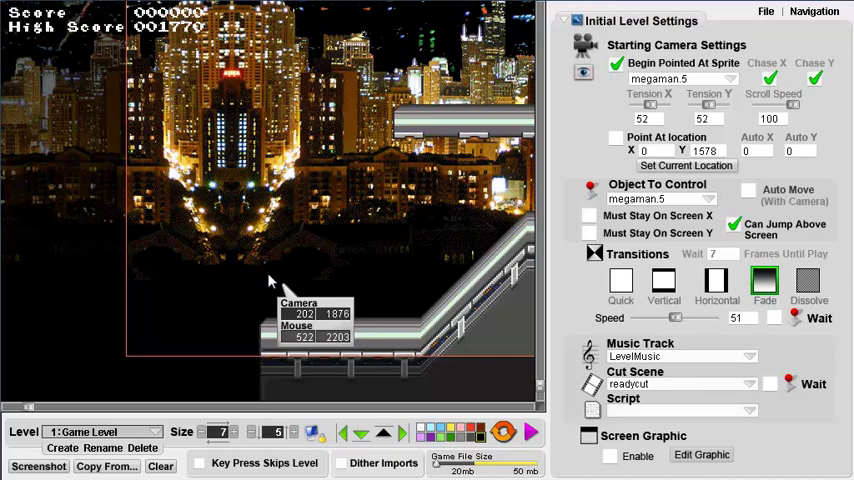
mouse_move(270, 282)
mouse_down()
mouse_move(303, 213)
mouse_move(239, 266)
mouse_move(248, 282)
mouse_up()
click(362, 434)
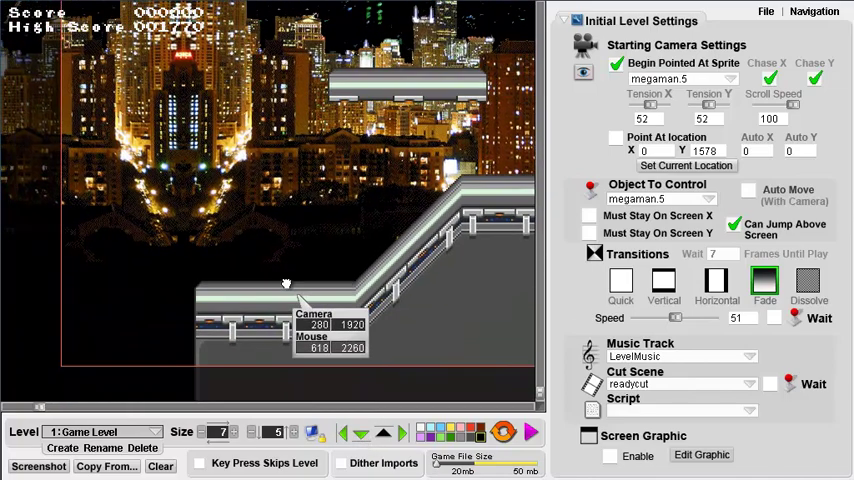
mouse_move(240, 320)
mouse_down()
mouse_move(390, 249)
mouse_move(170, 275)
mouse_move(222, 230)
mouse_move(348, 224)
mouse_move(158, 281)
mouse_move(157, 211)
mouse_up()
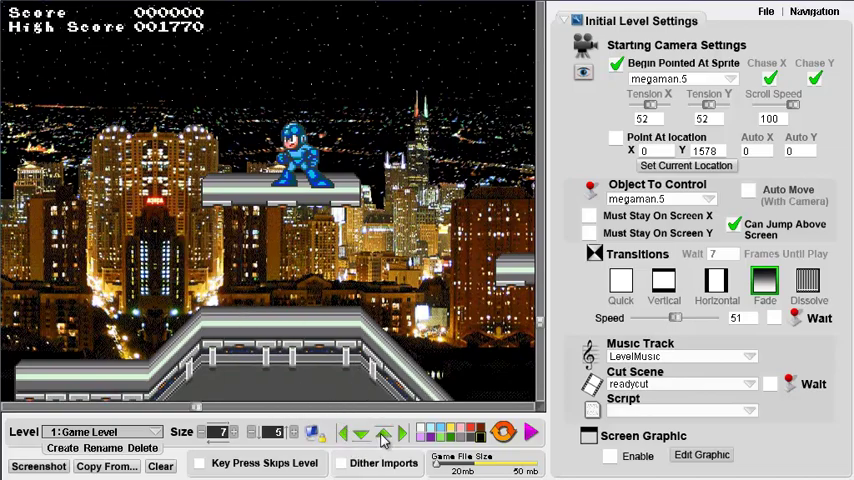
- Shift the view up one step to megaman.5's floating start platform
click(383, 437)
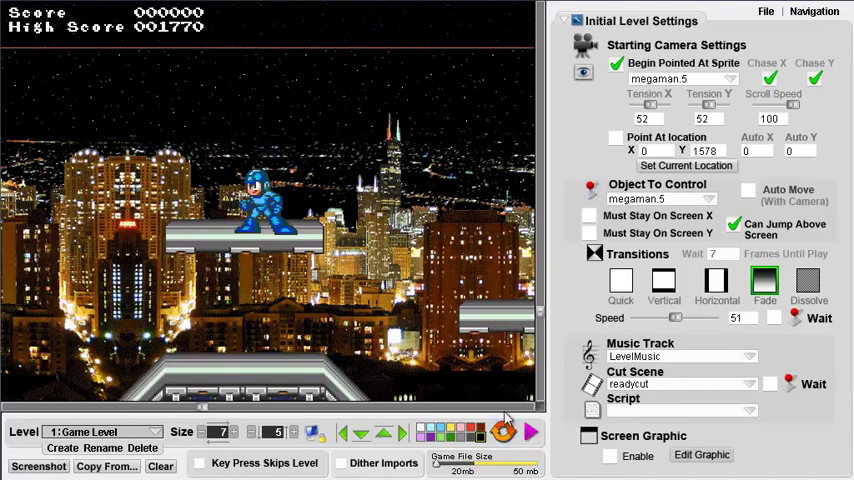
- Start play-testing the level with megaman.5 on his starting platform
click(532, 432)
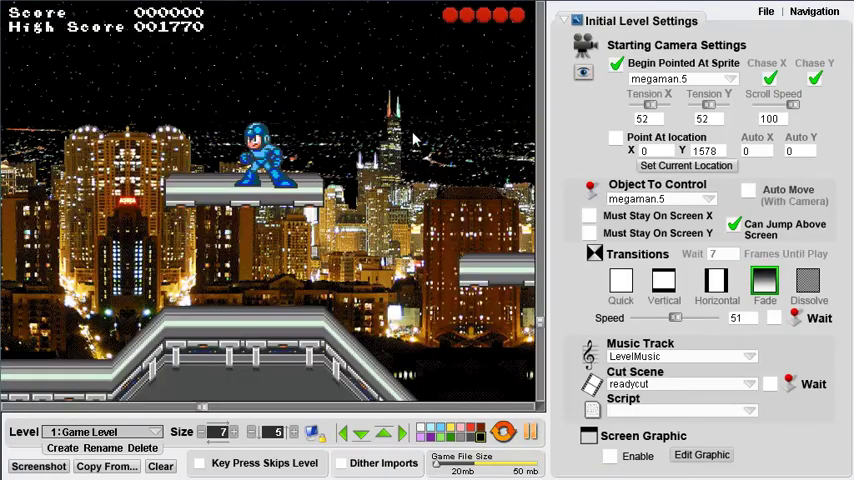